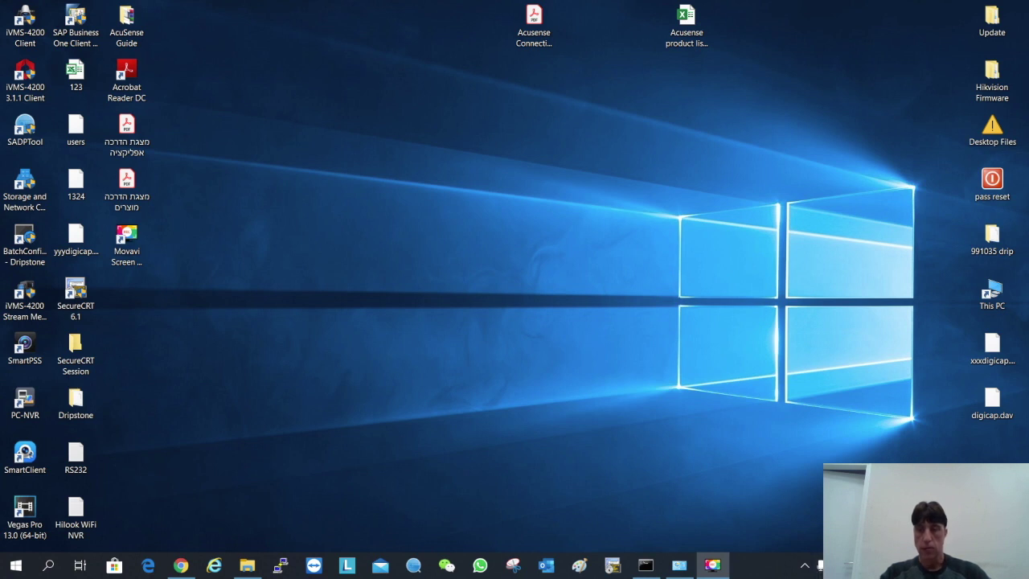
# Join the Tenda_389D Wi-Fi network from the Windows taskbar network list
pyautogui.click(836, 565)
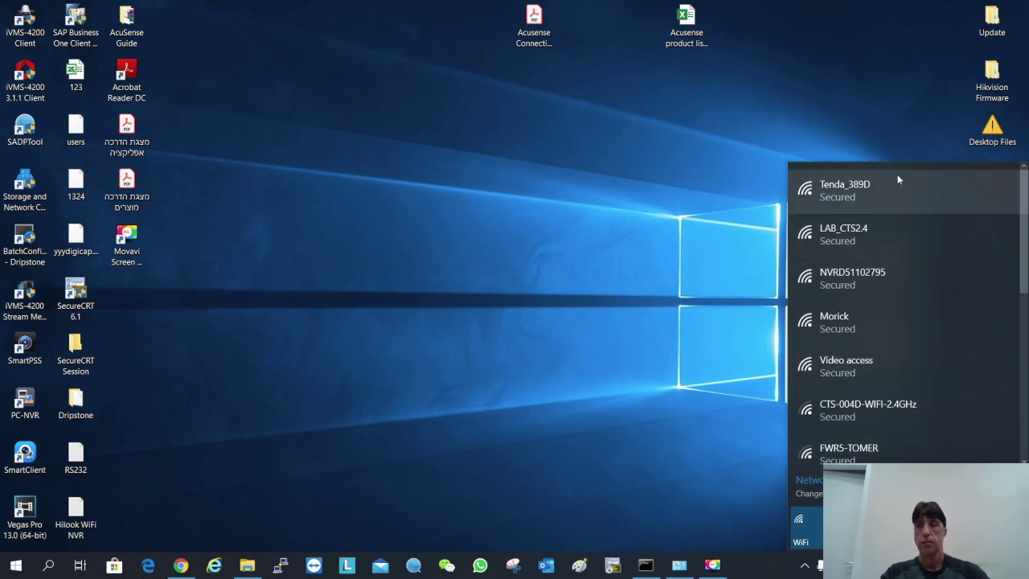
pyautogui.click(855, 193)
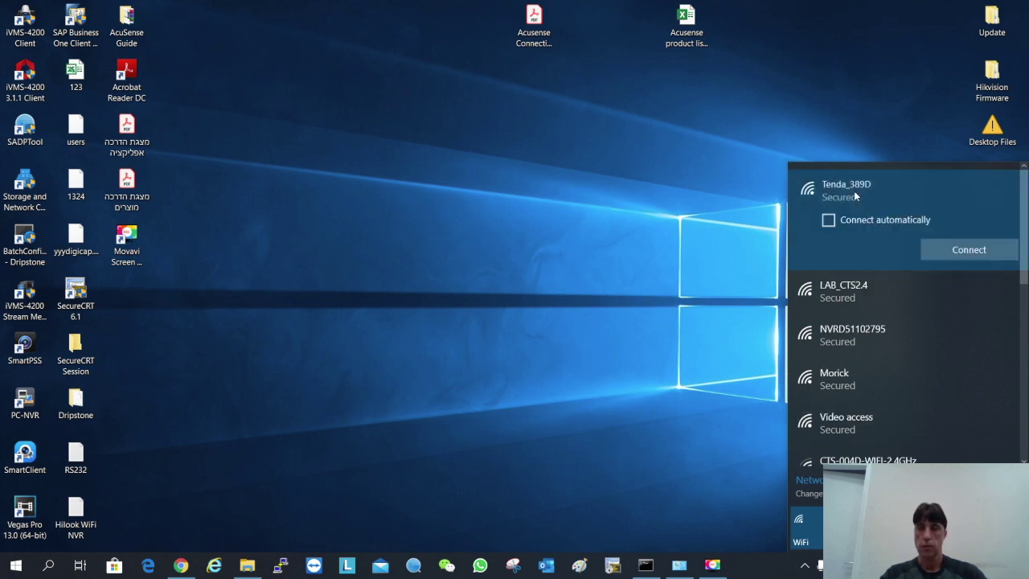
pyautogui.click(941, 247)
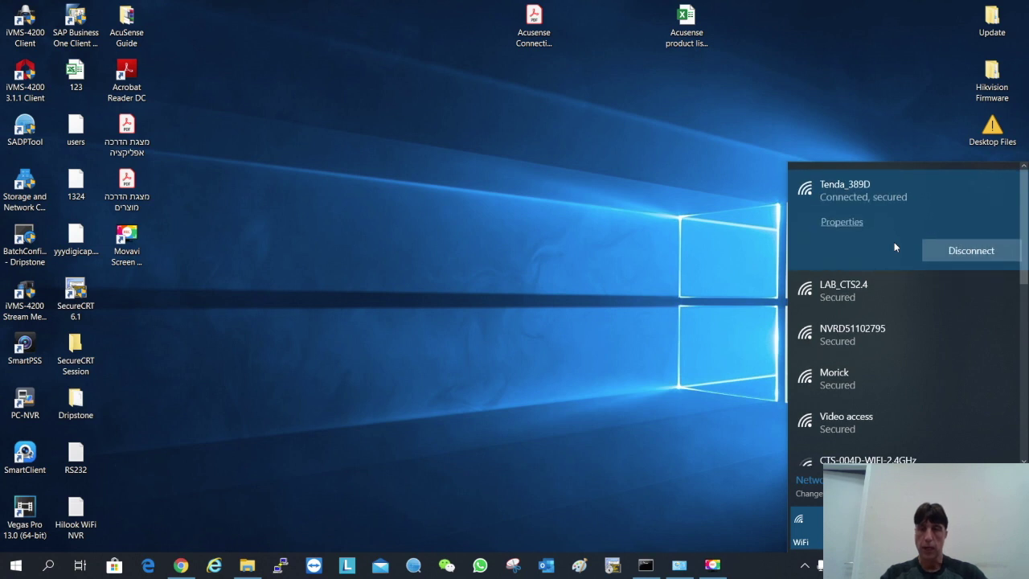
pyautogui.click(661, 222)
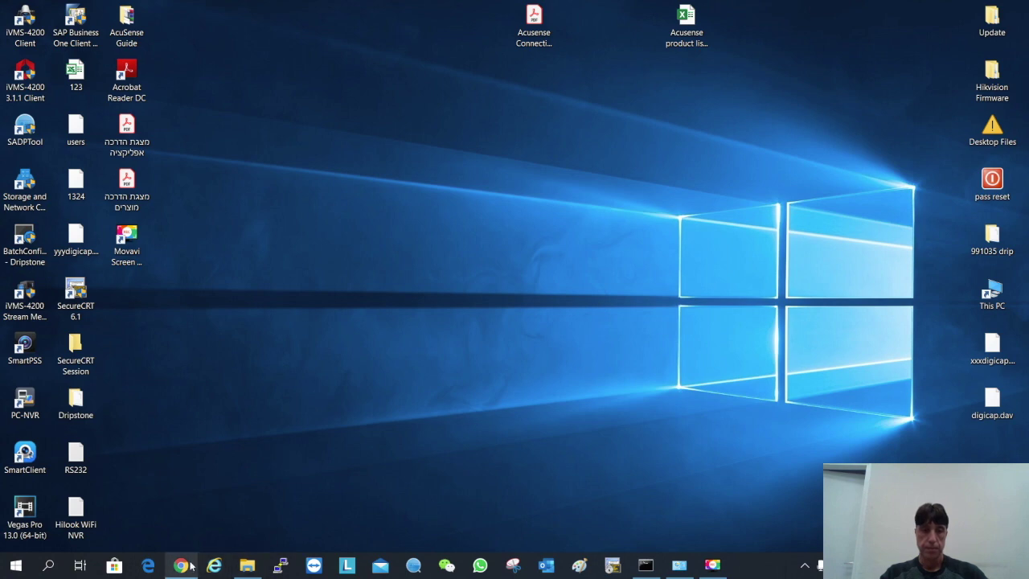
# Load 192.168.0.1 in Chrome and log in with the router's admin account and password
pyautogui.click(181, 565)
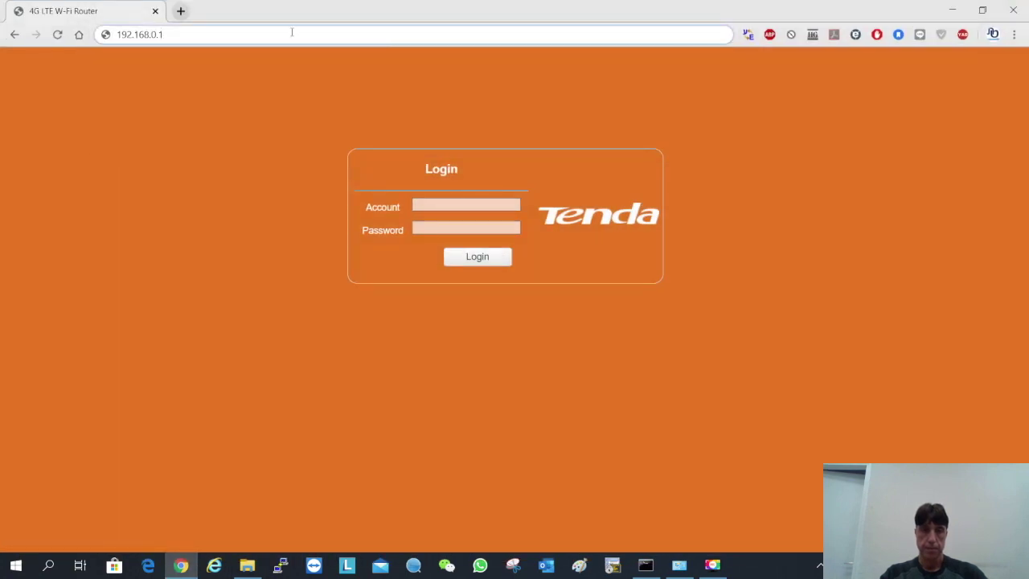
pyautogui.press('Return')
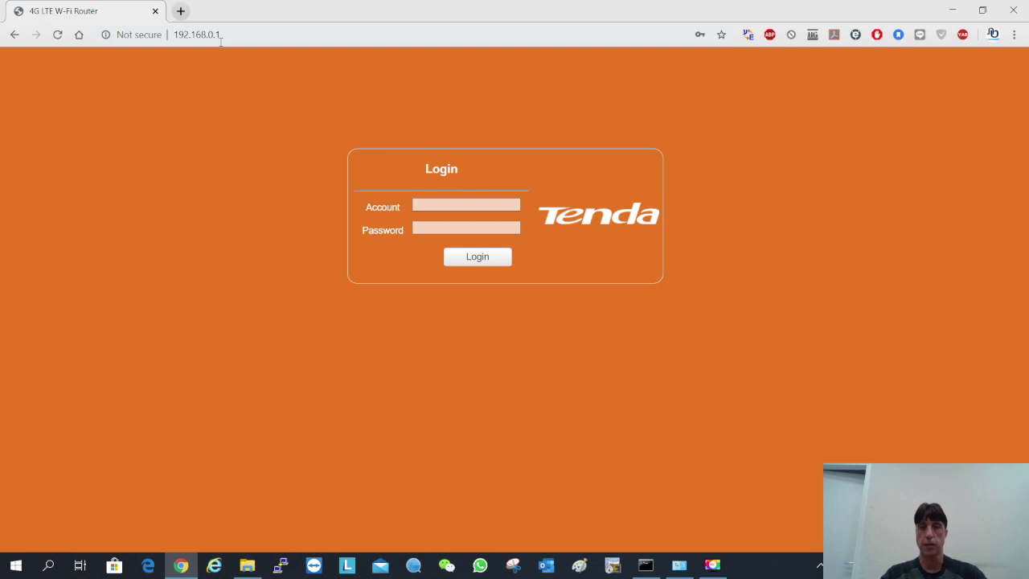
pyautogui.click(424, 206)
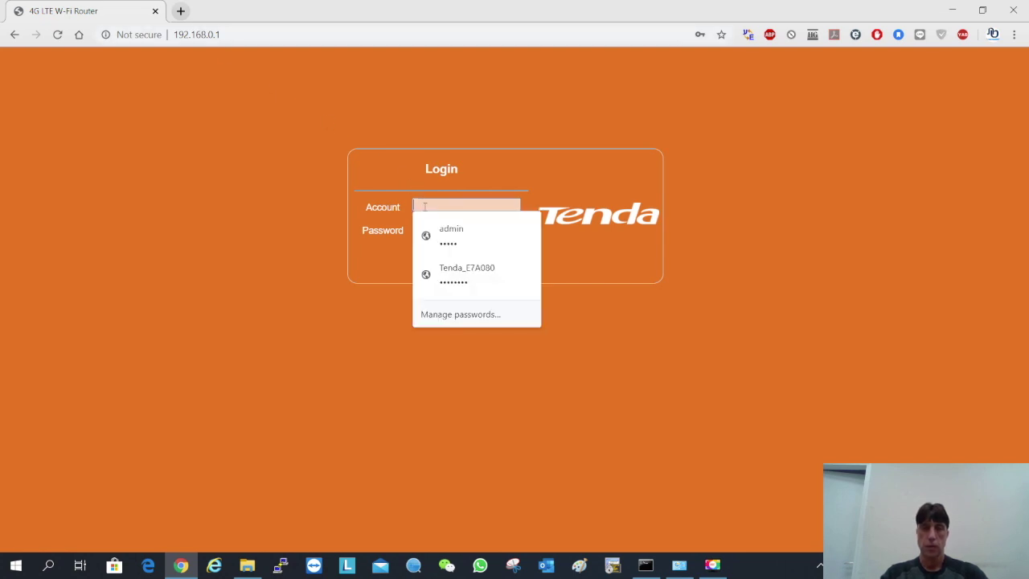
pyautogui.write('ad')
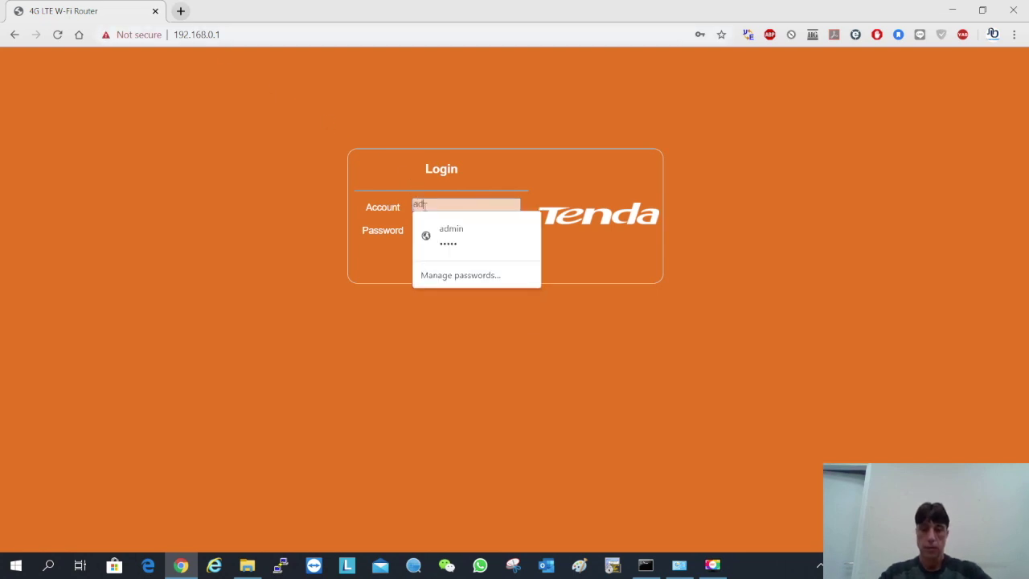
pyautogui.write('min')
pyautogui.press('Tab')
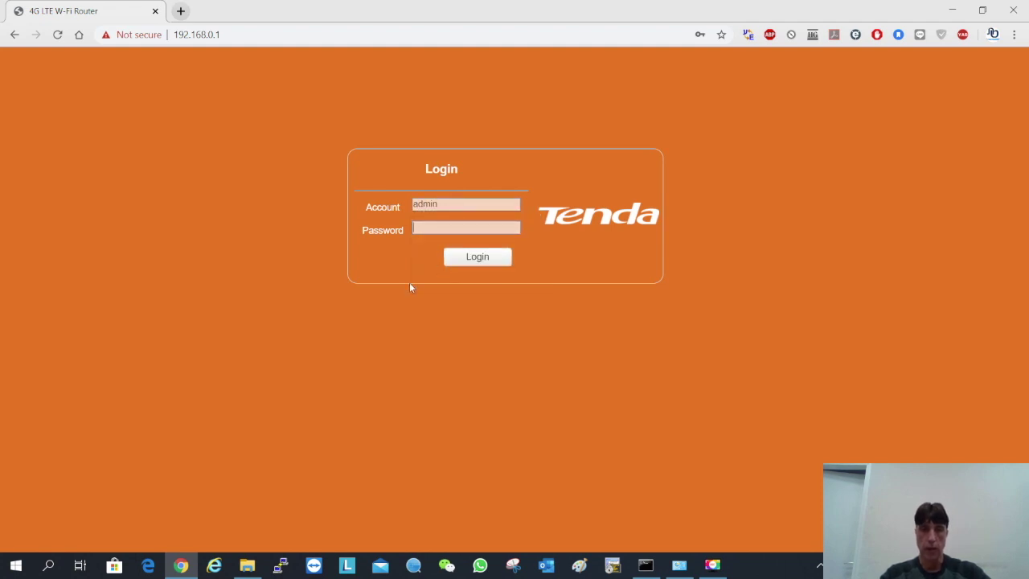
pyautogui.write('admin')
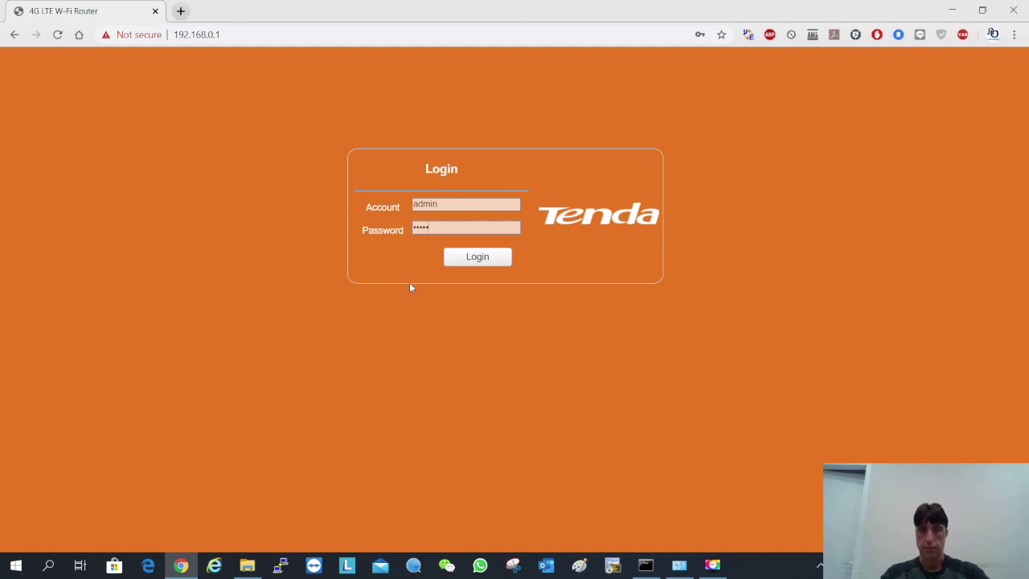
pyautogui.press('Return')
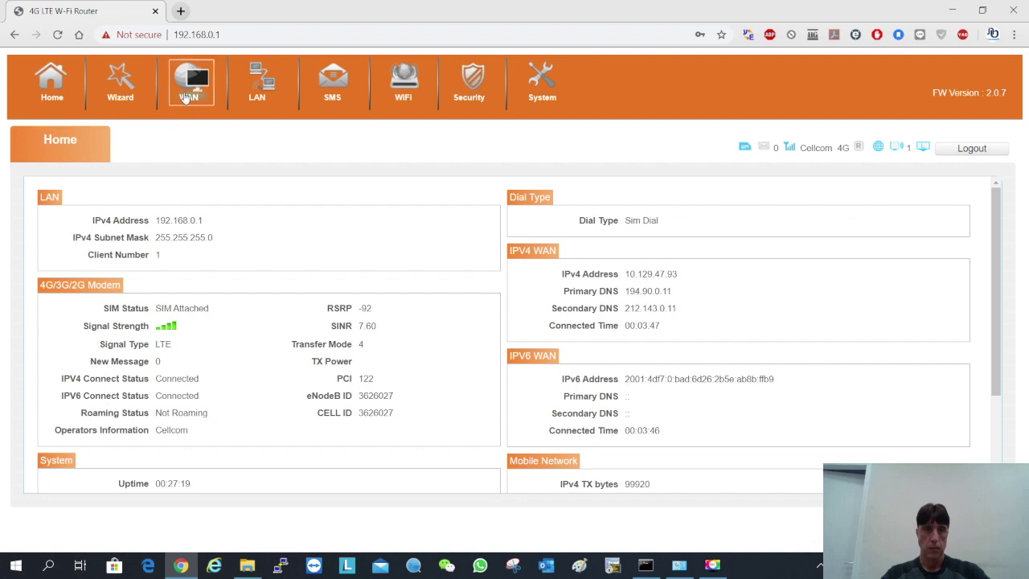
# Go to the WAN Connection page, briefly returning to Home before reopening WAN
pyautogui.click(192, 81)
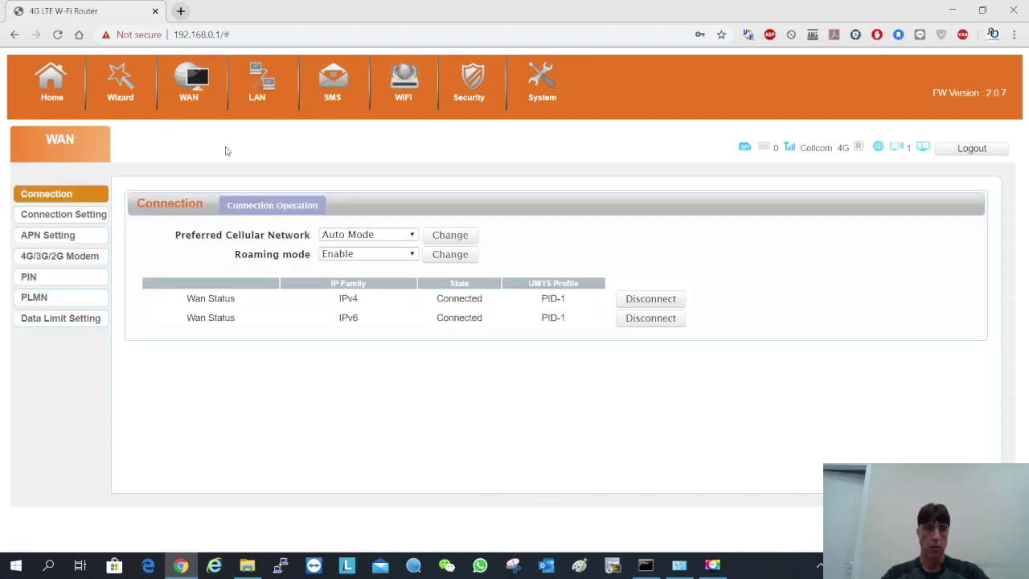
pyautogui.click(51, 83)
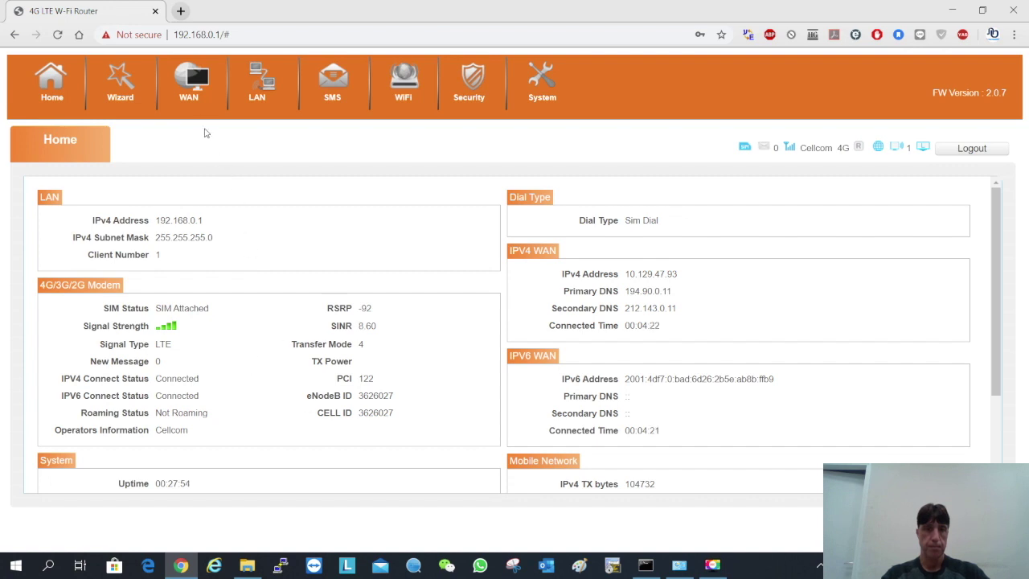
pyautogui.click(189, 95)
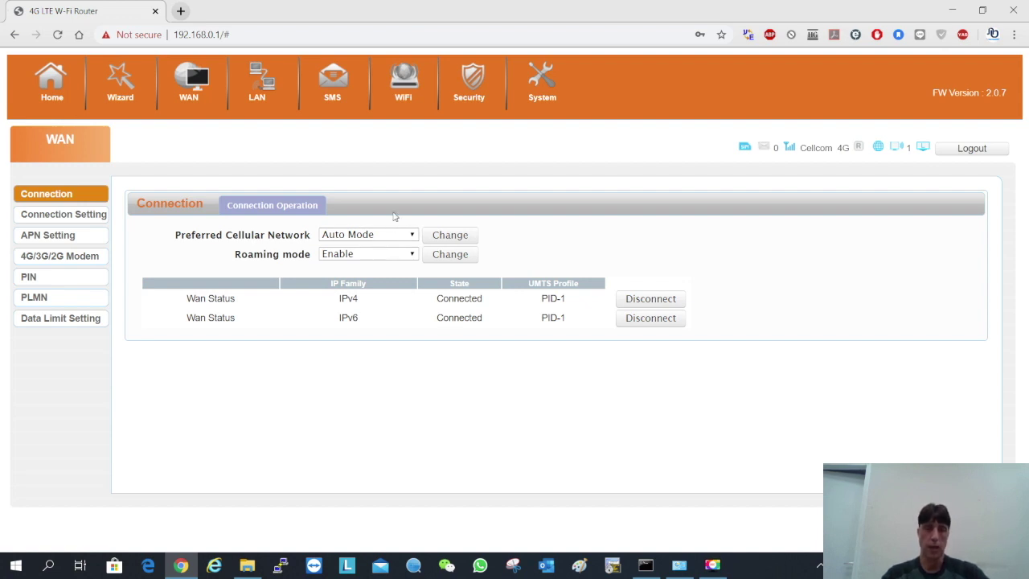
# Review WAN Connection Setting and APN Setting, ending on 4G/3G/2G Modem with Network Type Auto
pyautogui.click(70, 220)
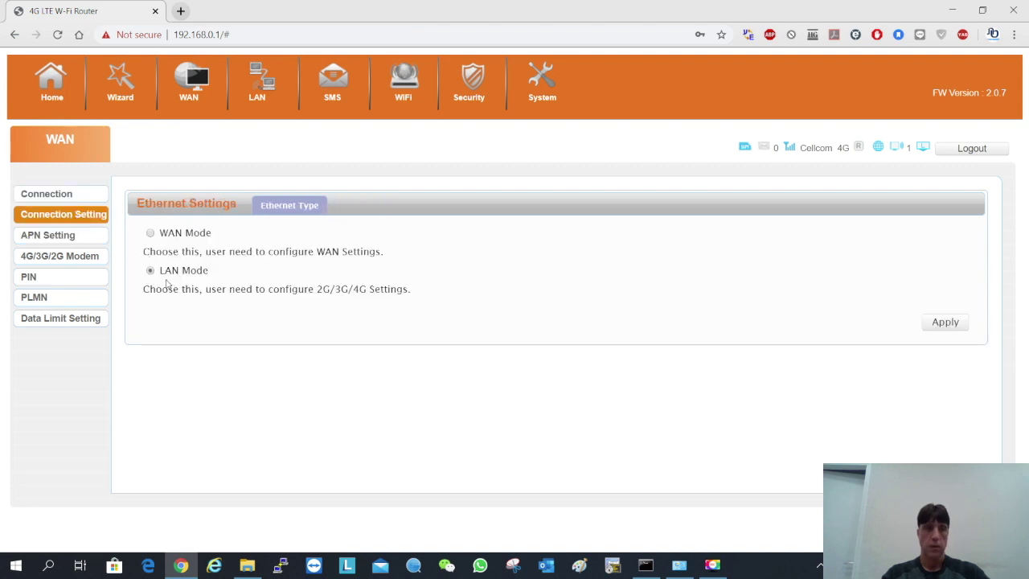
pyautogui.click(50, 240)
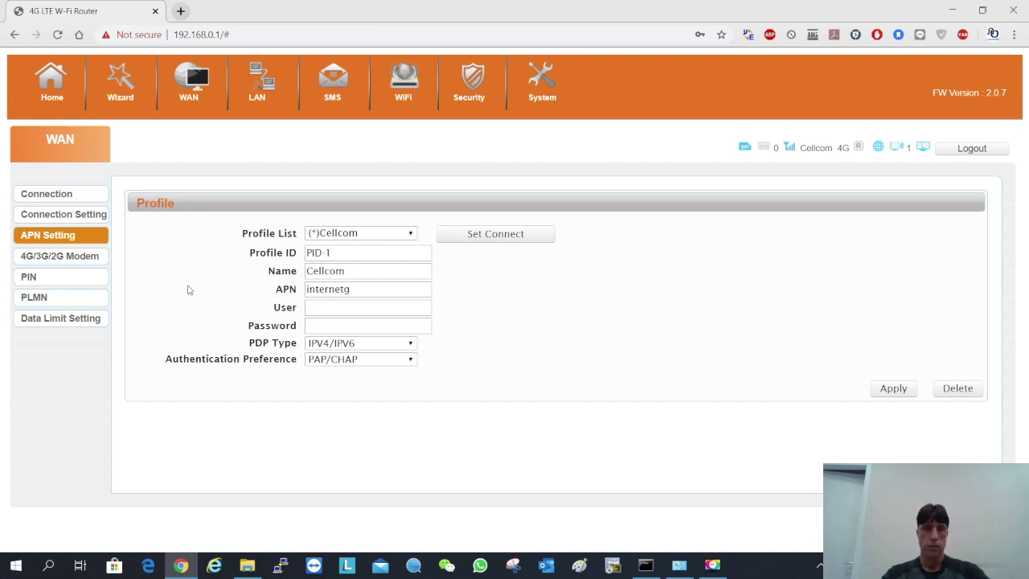
pyautogui.click(74, 262)
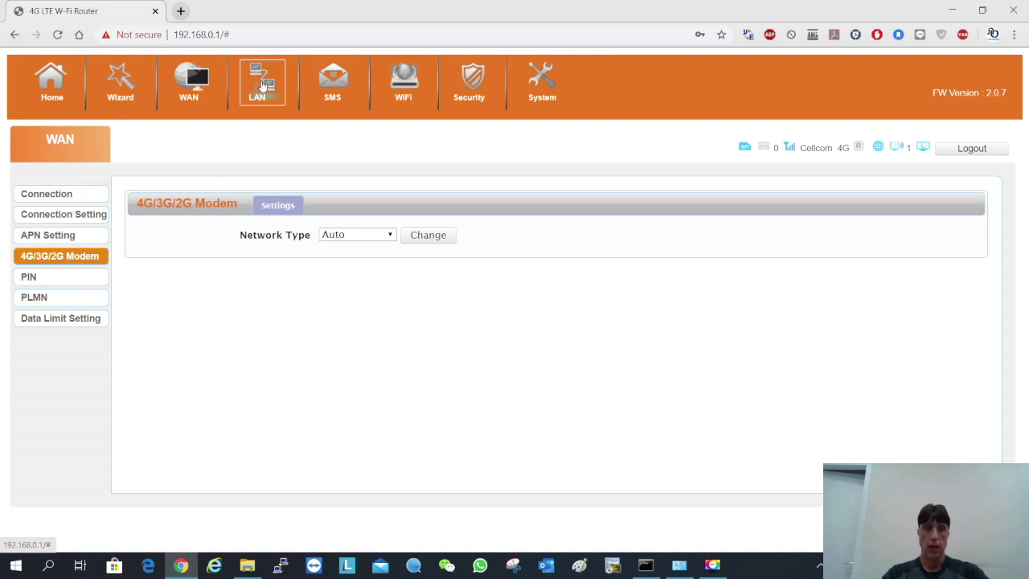
# Check the LAN and DHCP pages, ending on LAN address 192.168.0.1, mask 255.255.255.0
pyautogui.click(263, 86)
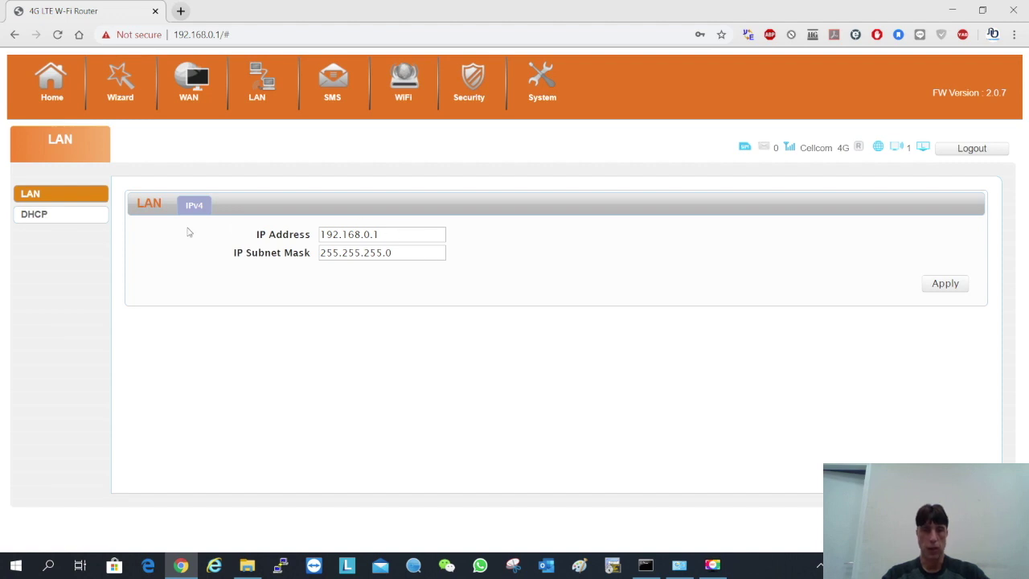
pyautogui.click(56, 220)
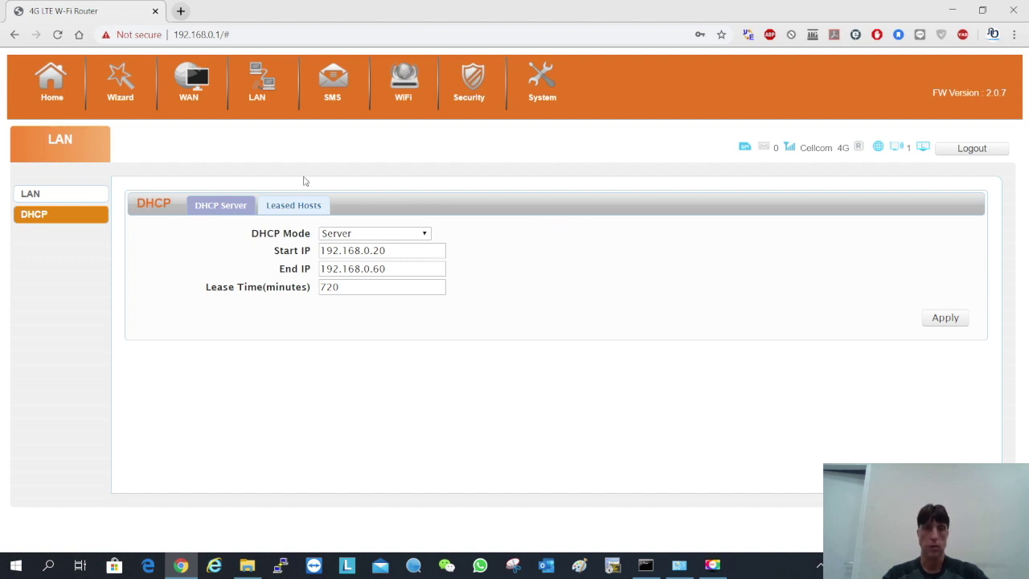
pyautogui.click(270, 89)
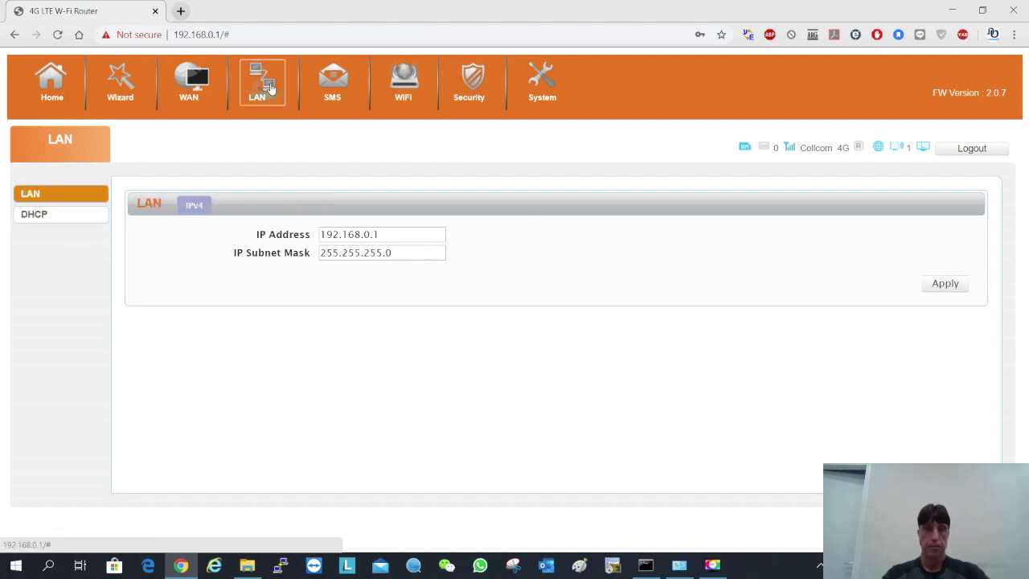
# Open the WiFi settings, glance at the WPA mode choices unchanged, then view MAC Filter
pyautogui.click(403, 85)
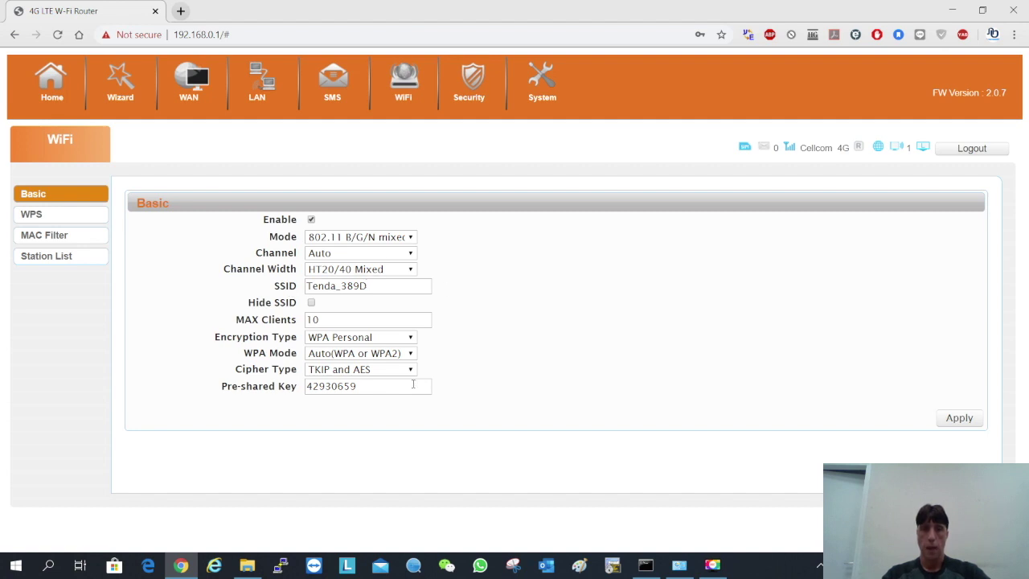
pyautogui.click(411, 355)
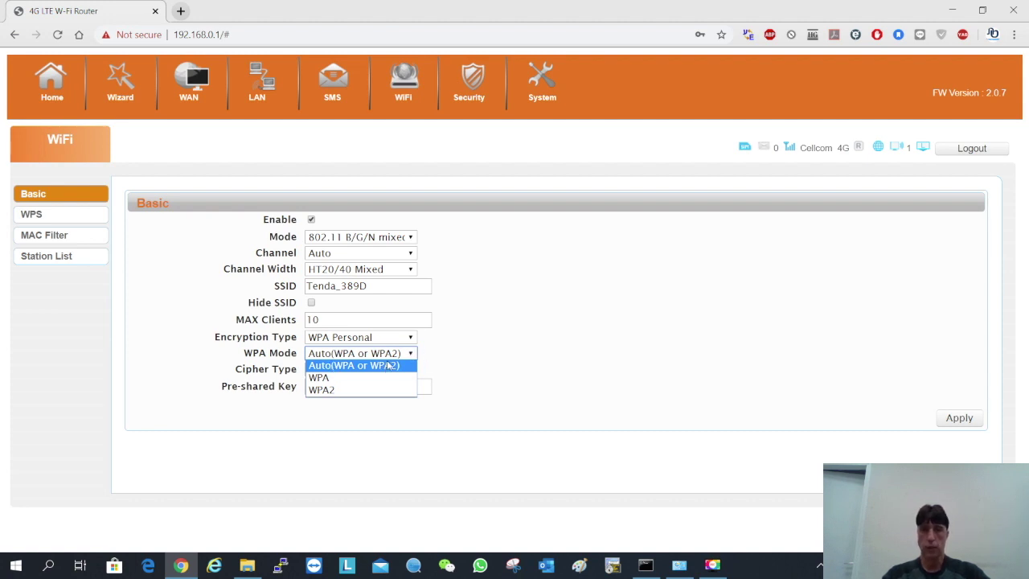
pyautogui.click(507, 336)
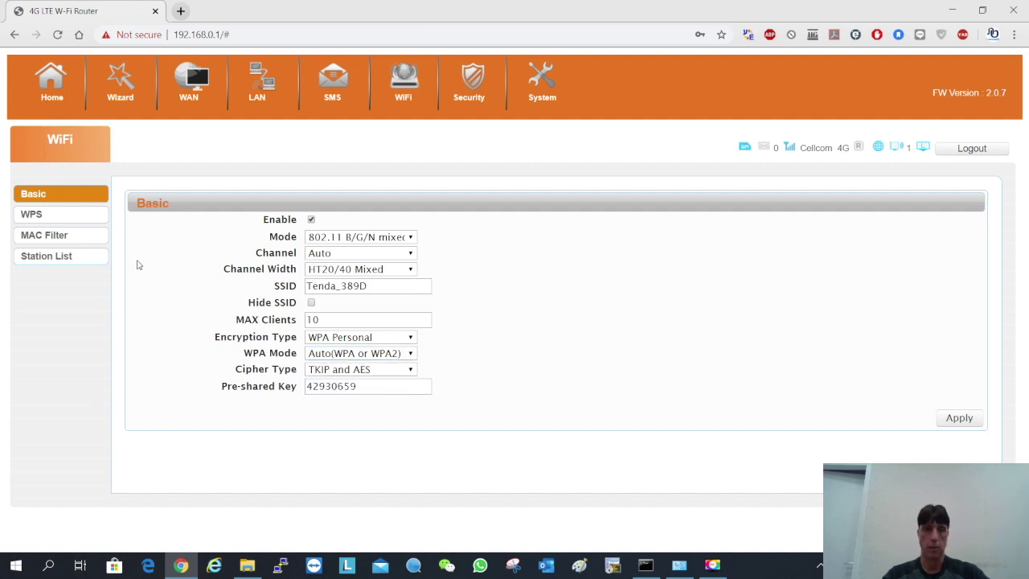
pyautogui.click(62, 234)
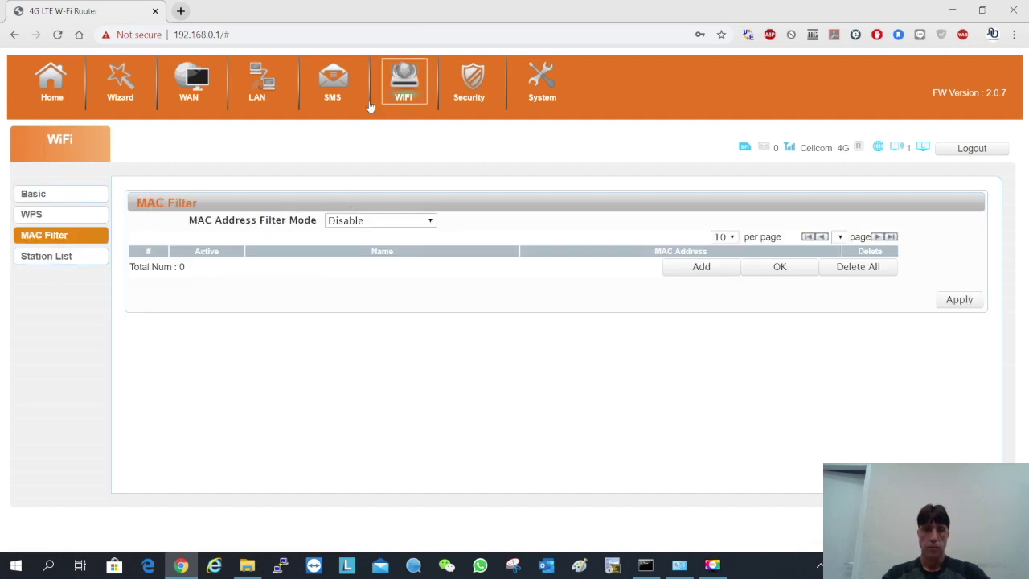
# Browse the Security Firewall, IPv4 firewall entries, NAT and DMZ pages without changes
pyautogui.click(464, 94)
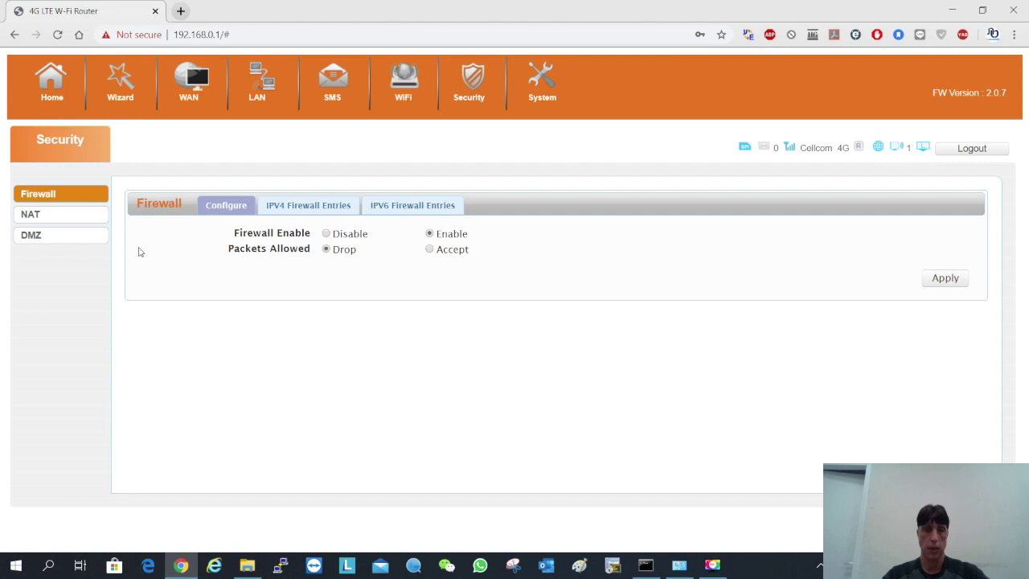
pyautogui.click(335, 208)
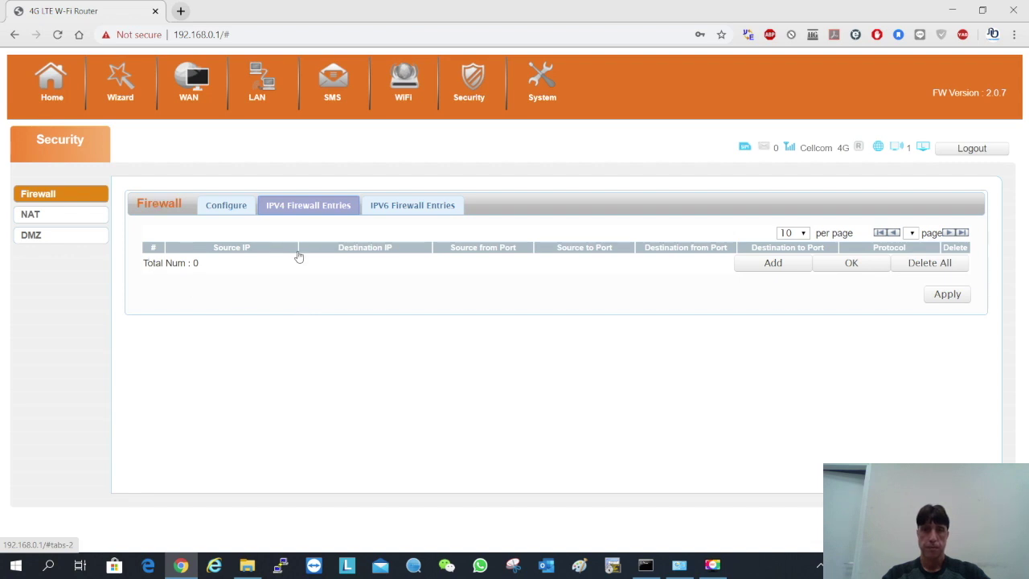
pyautogui.click(56, 220)
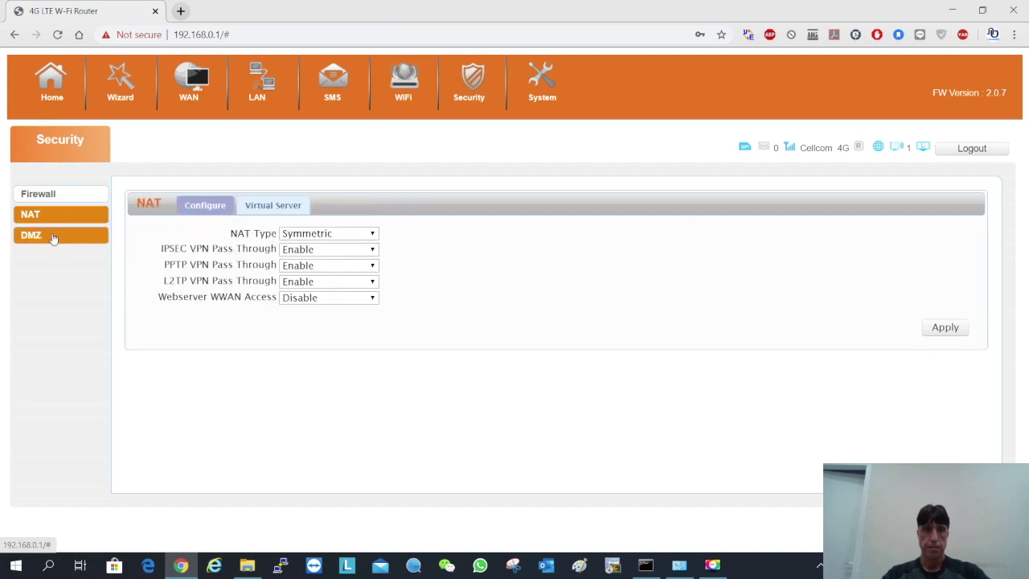
pyautogui.click(53, 238)
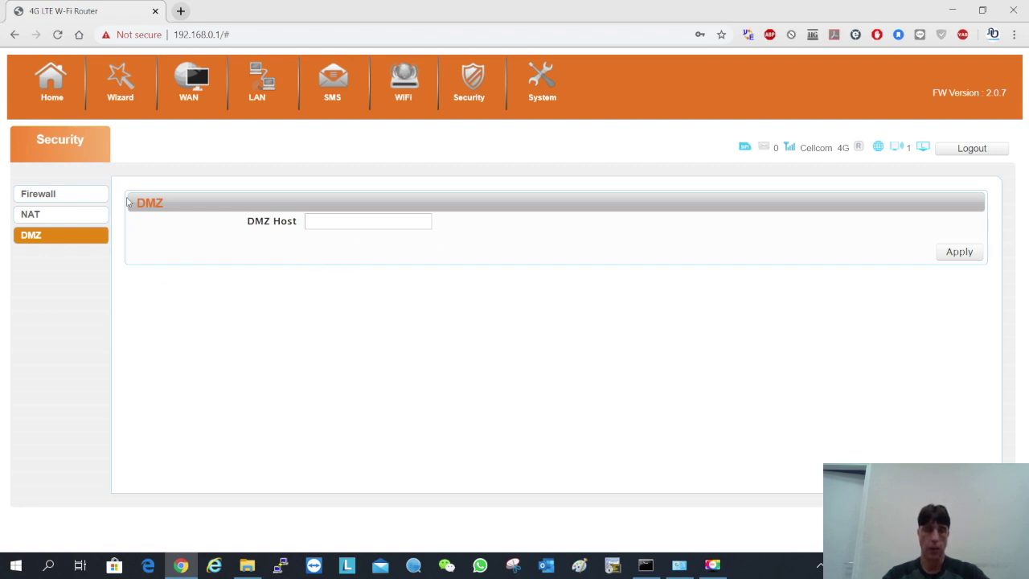
pyautogui.click(63, 220)
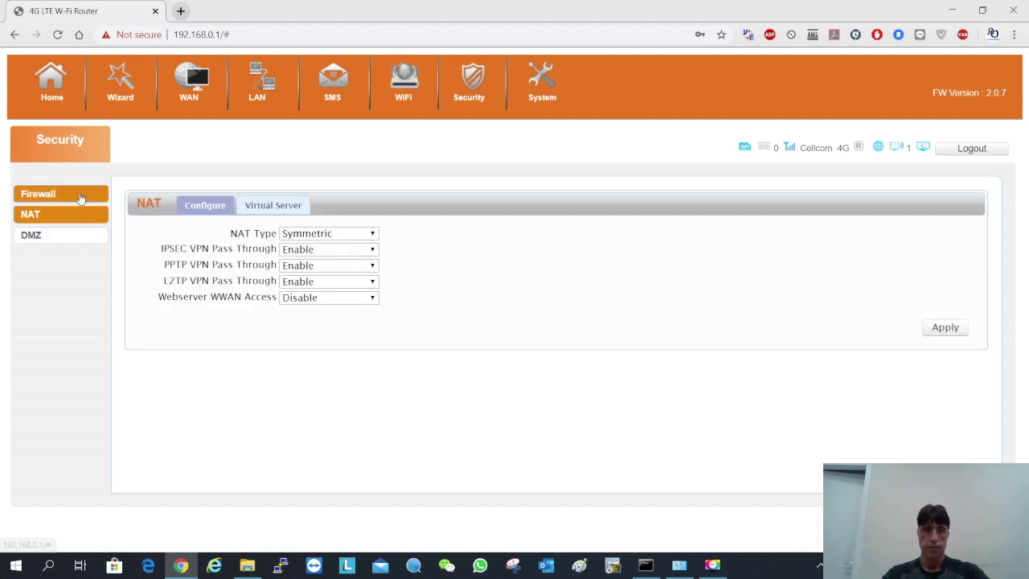
pyautogui.click(81, 197)
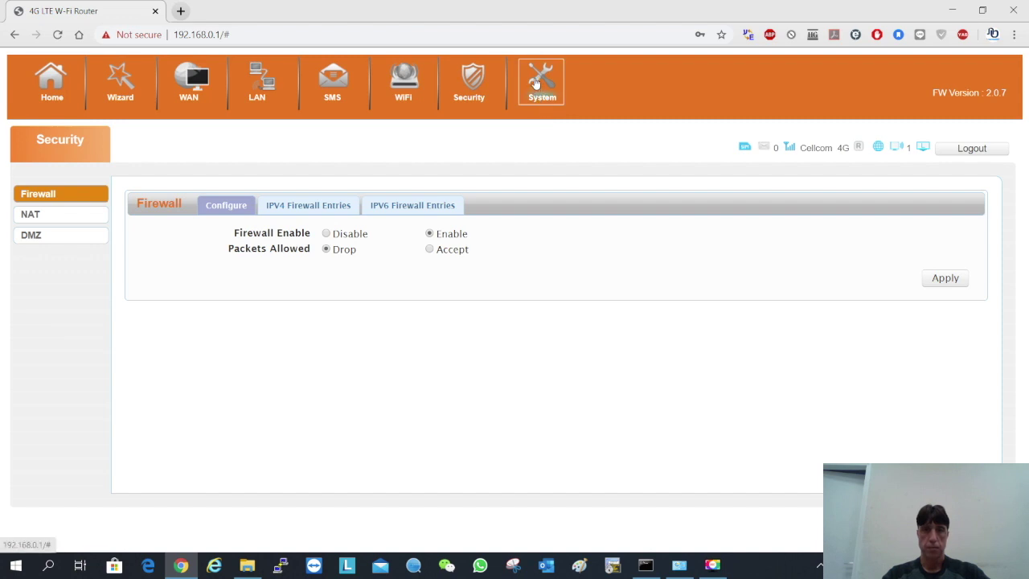
pyautogui.click(537, 84)
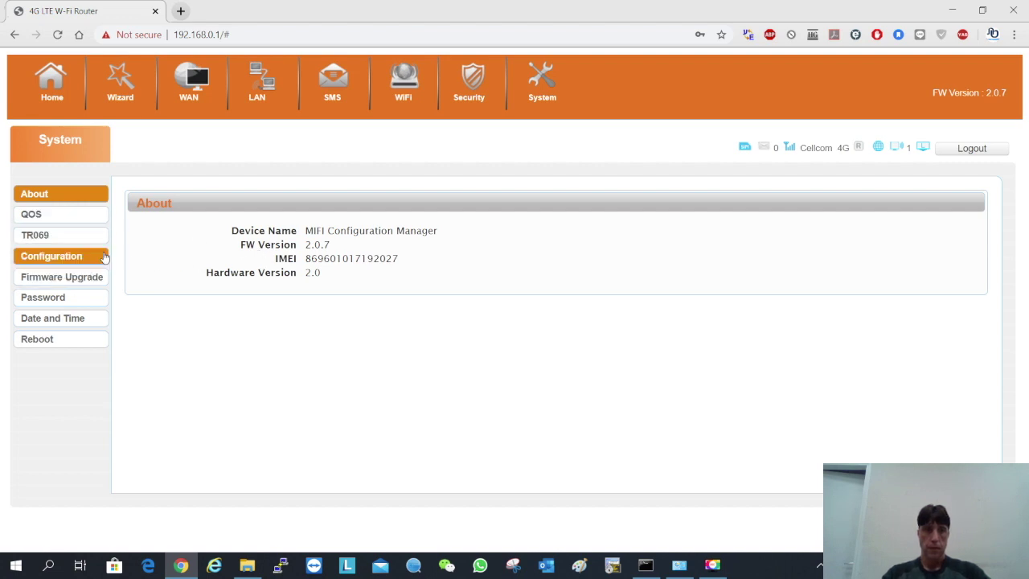
# Step through System Configuration, Firmware Upgrade and Password pages to Date and Time
pyautogui.click(76, 255)
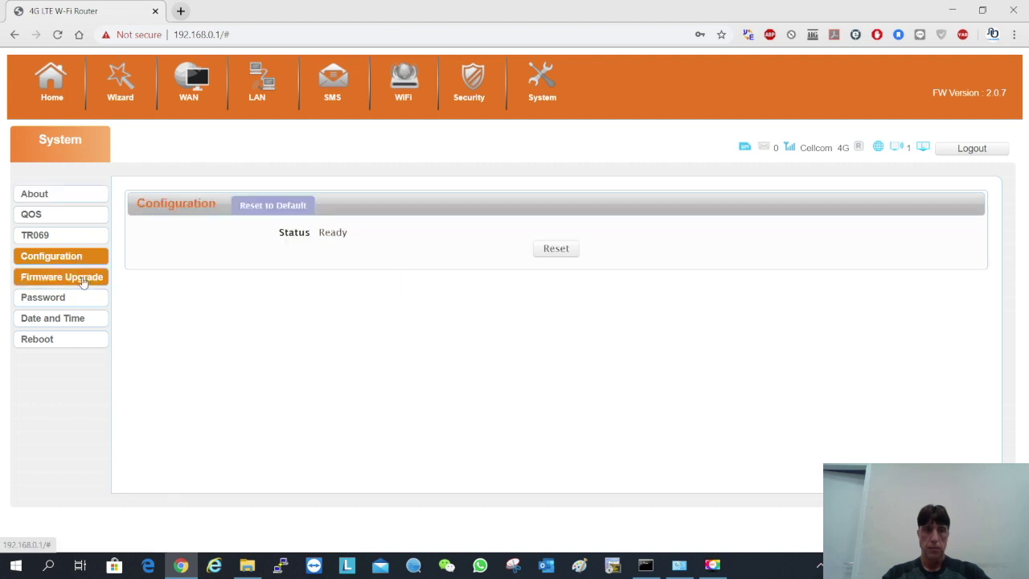
pyautogui.click(84, 282)
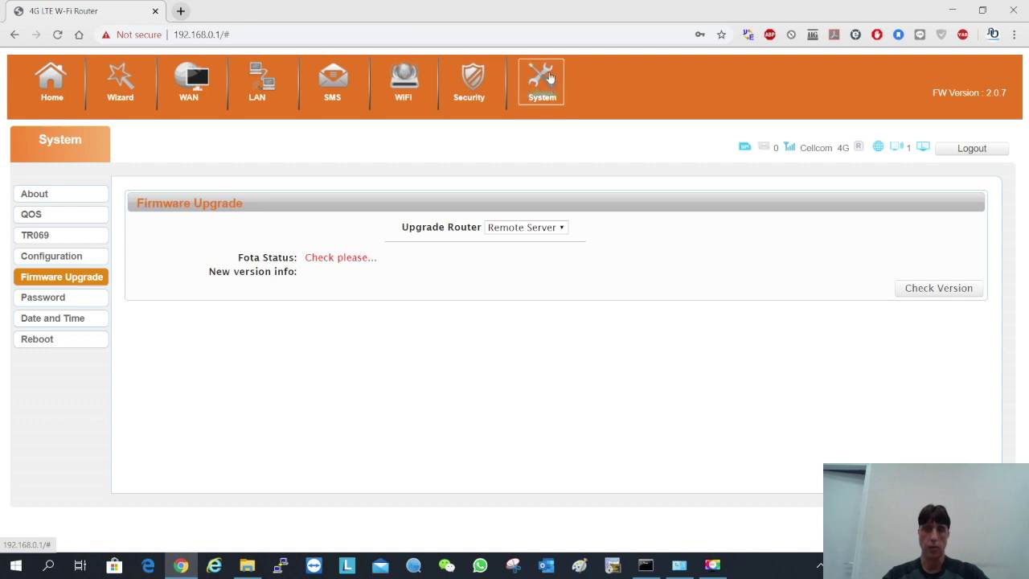
pyautogui.click(67, 299)
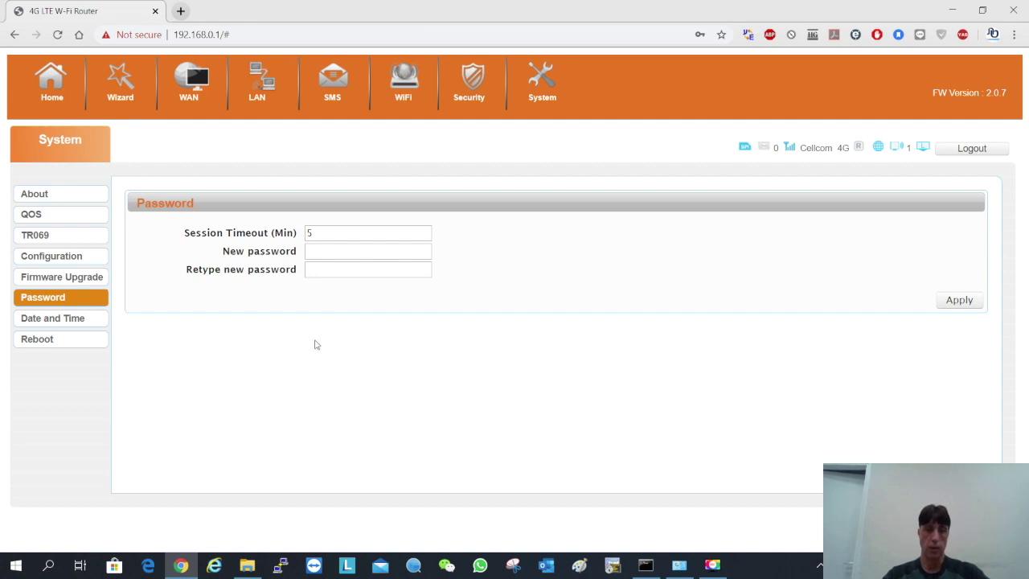
pyautogui.click(72, 322)
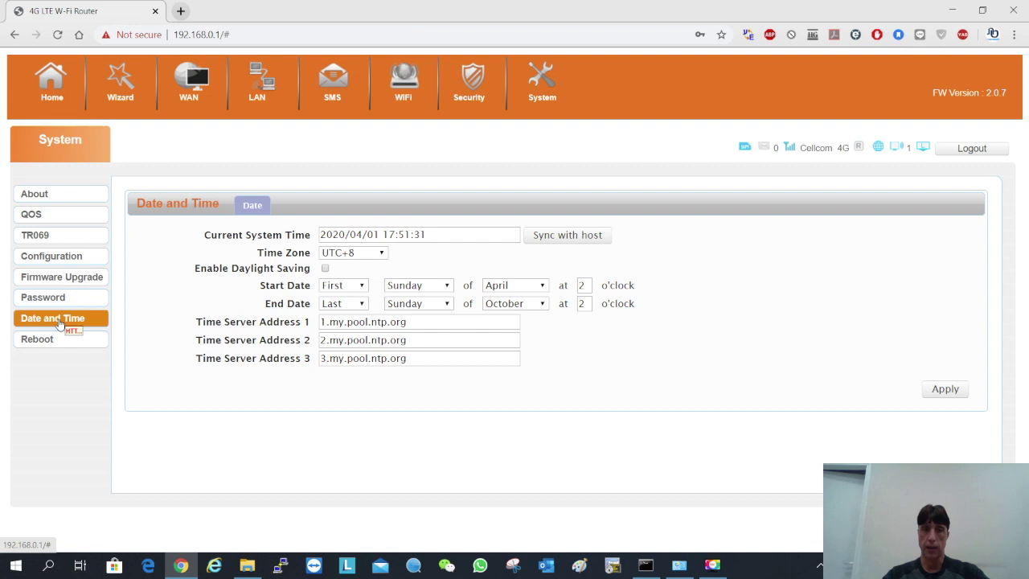
# Set the time zone to UTC+2, sync the clock with the host, and apply
pyautogui.click(385, 254)
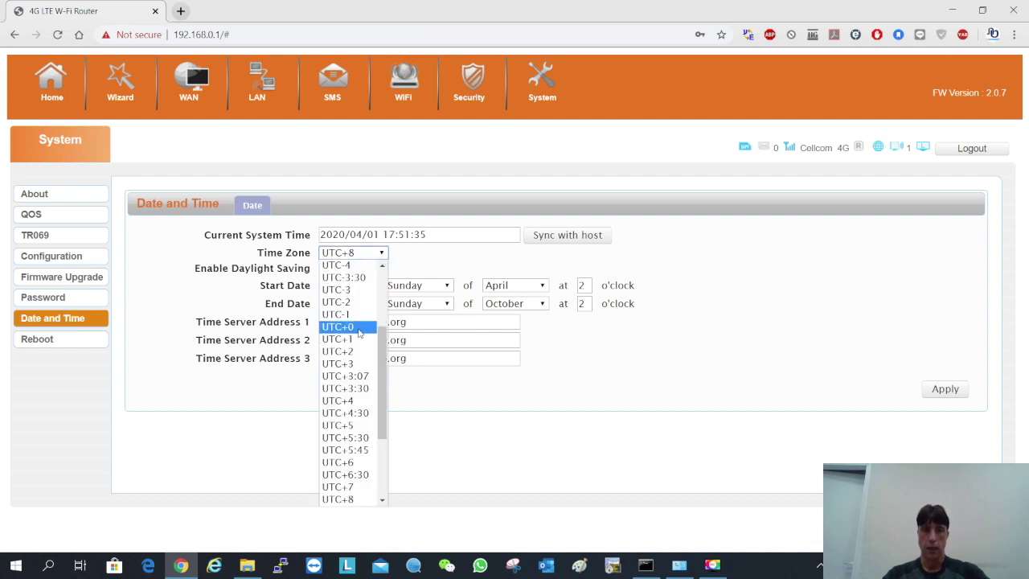
pyautogui.click(352, 352)
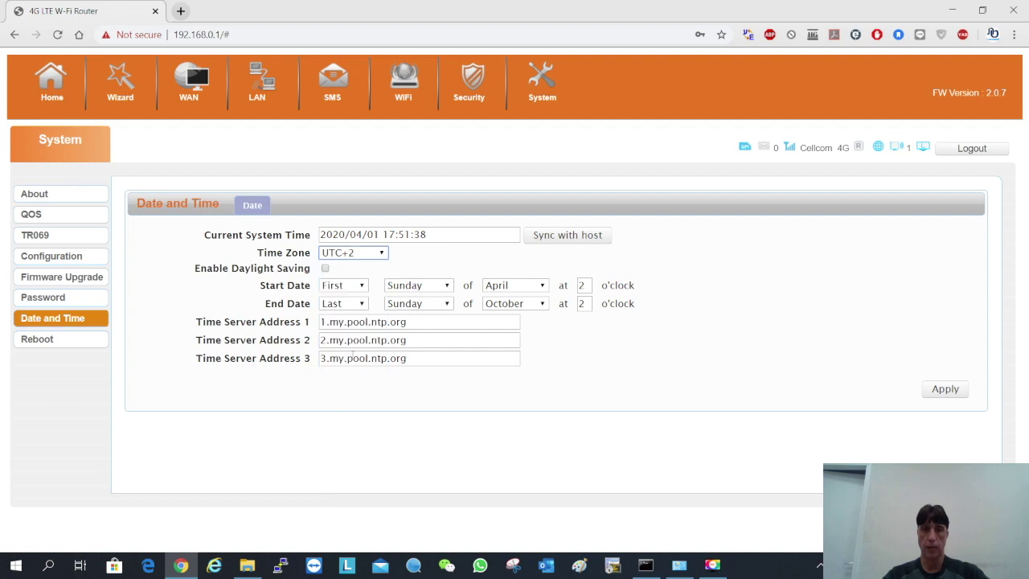
pyautogui.click(594, 233)
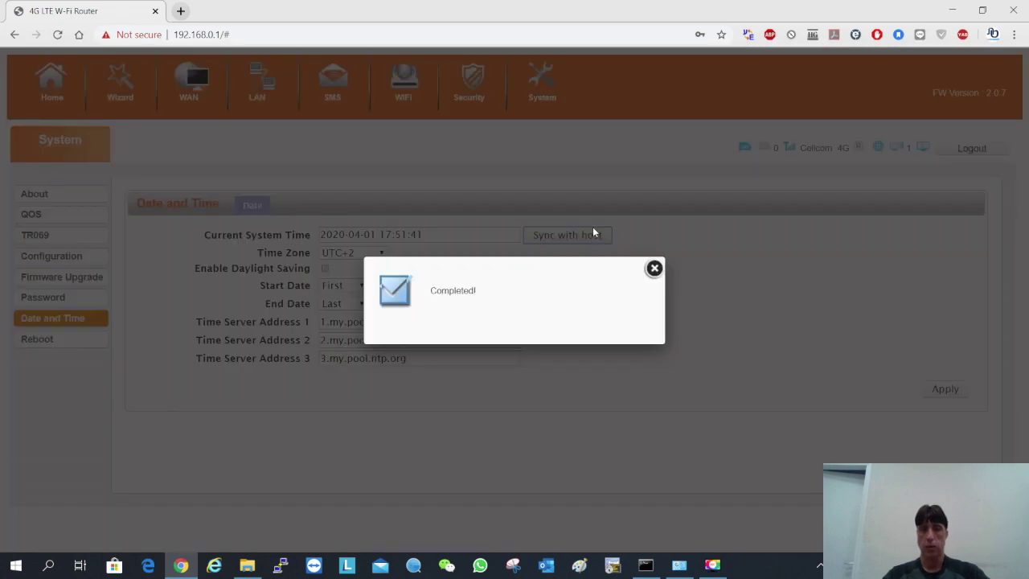
pyautogui.click(654, 268)
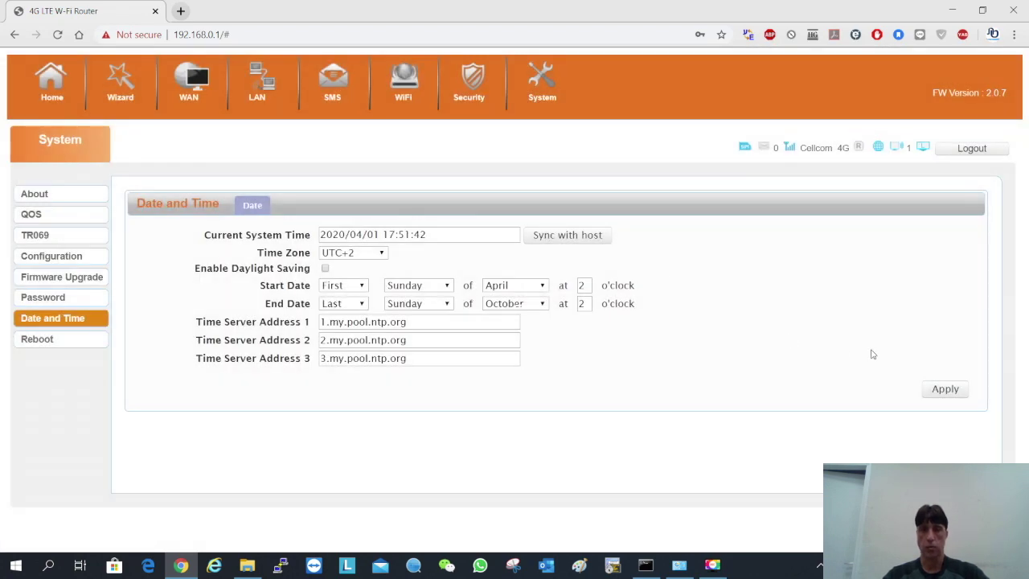
pyautogui.click(944, 392)
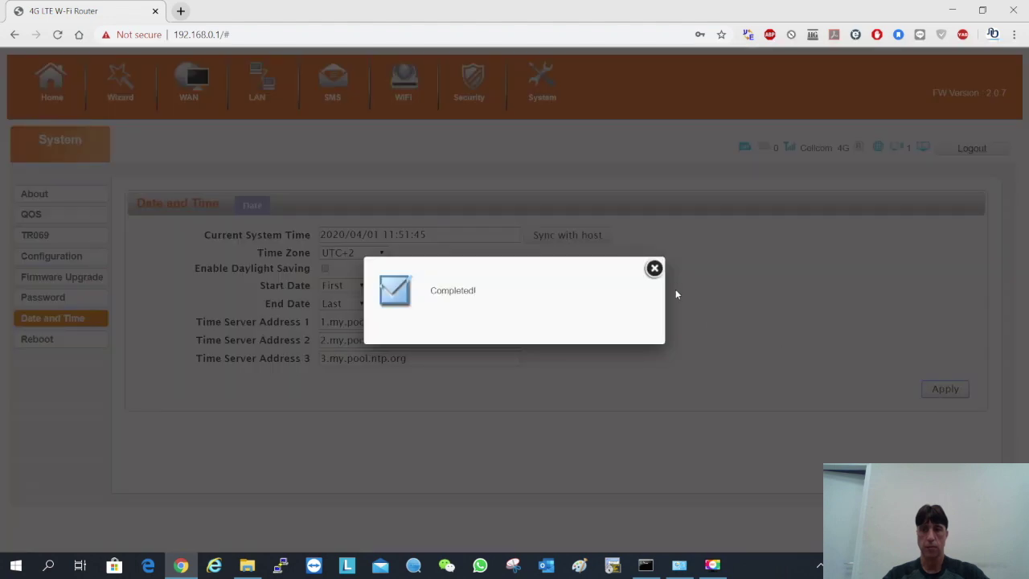
pyautogui.click(654, 269)
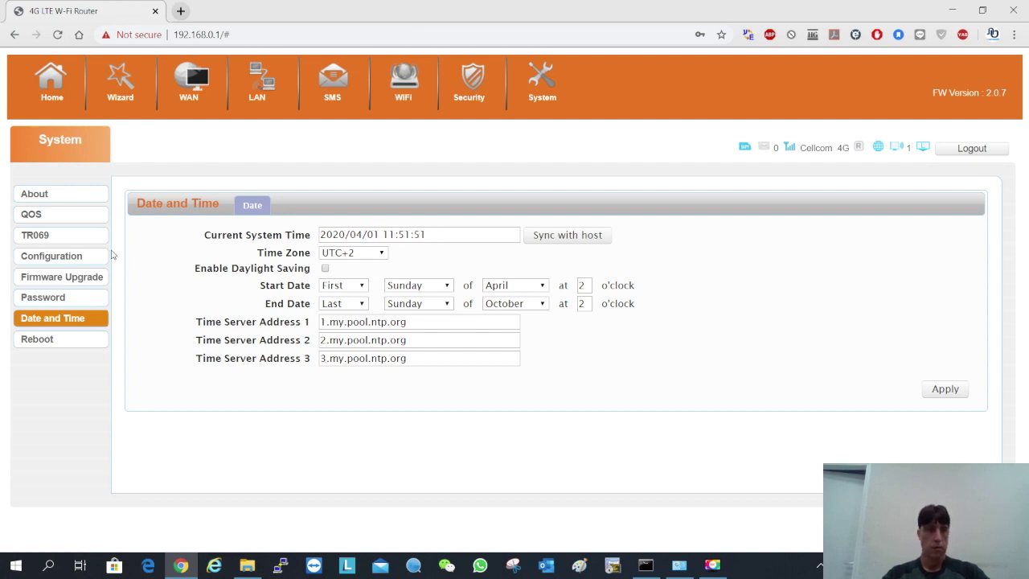
pyautogui.click(39, 196)
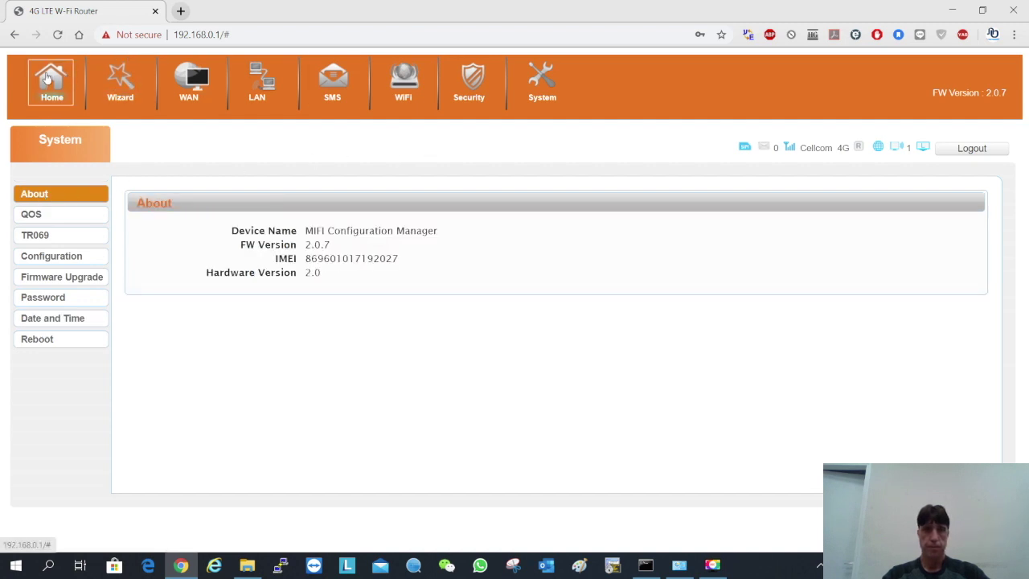
# Open Home and scroll through the LAN, modem, WAN and traffic status details
pyautogui.click(49, 77)
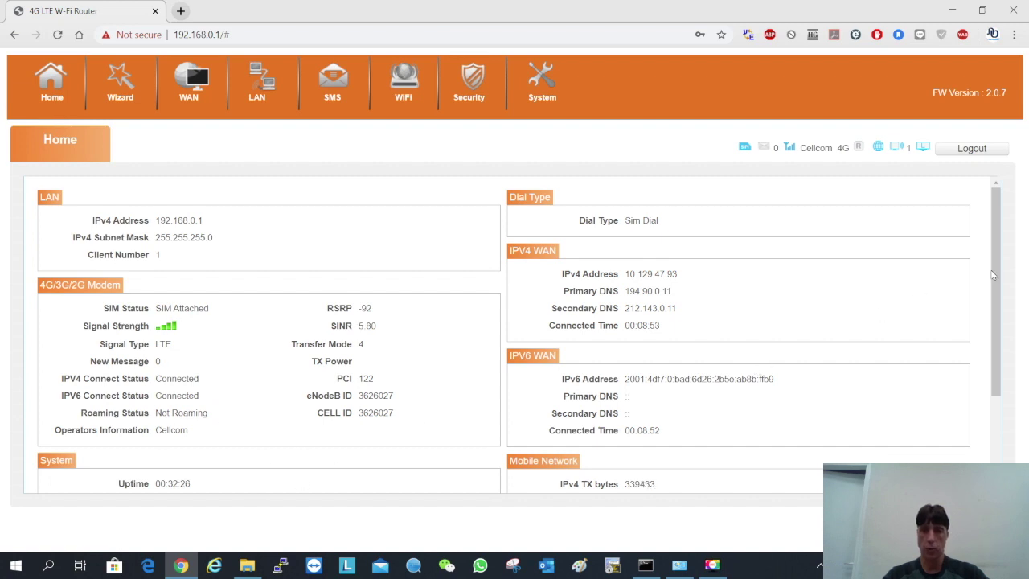
pyautogui.moveTo(994, 268); pyautogui.dragTo(995, 371)
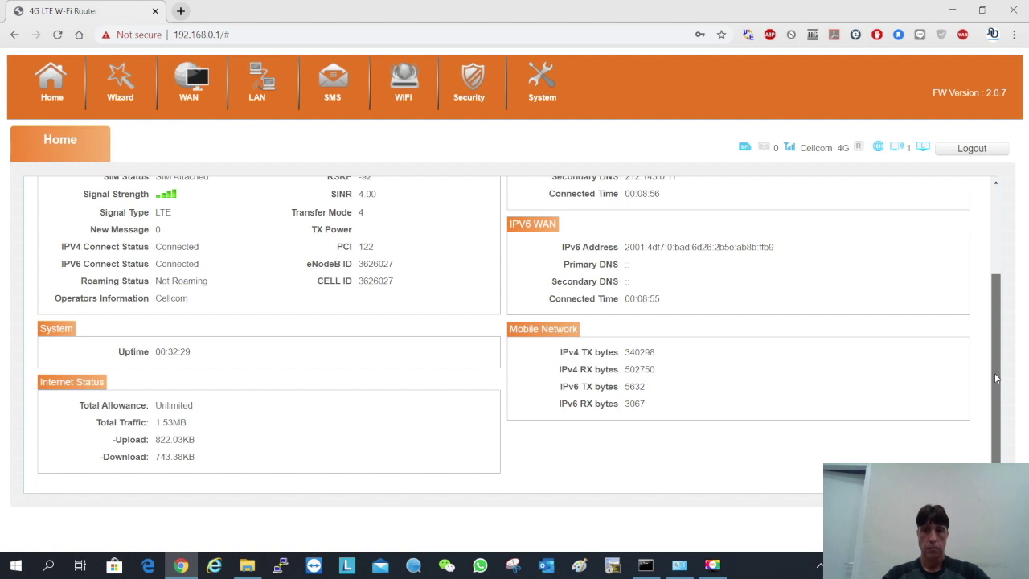
pyautogui.moveTo(995, 378)
pyautogui.mouseDown()
pyautogui.moveTo(996, 311)
pyautogui.moveTo(993, 363)
pyautogui.mouseUp()
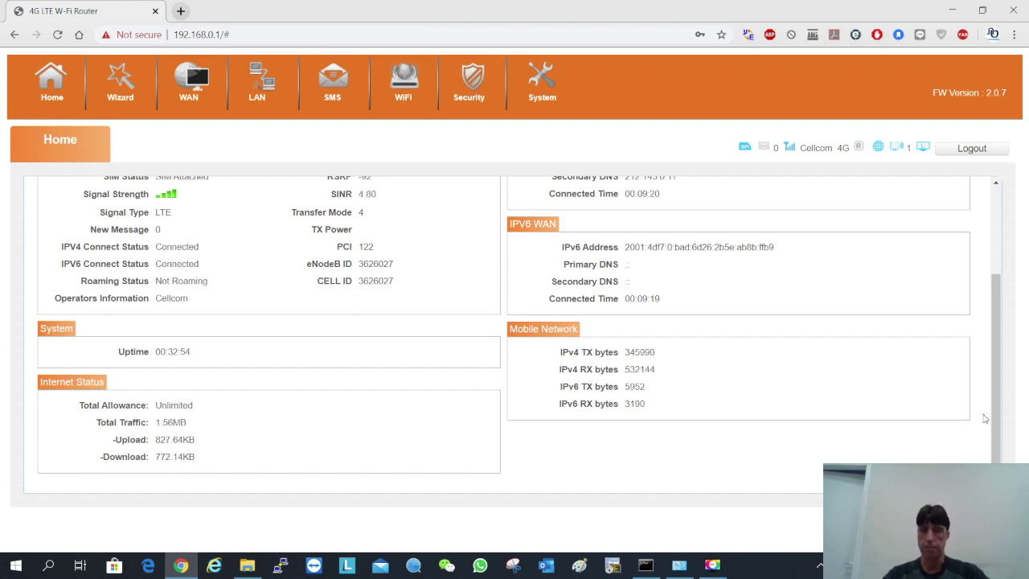
pyautogui.moveTo(994, 385); pyautogui.dragTo(1003, 304)
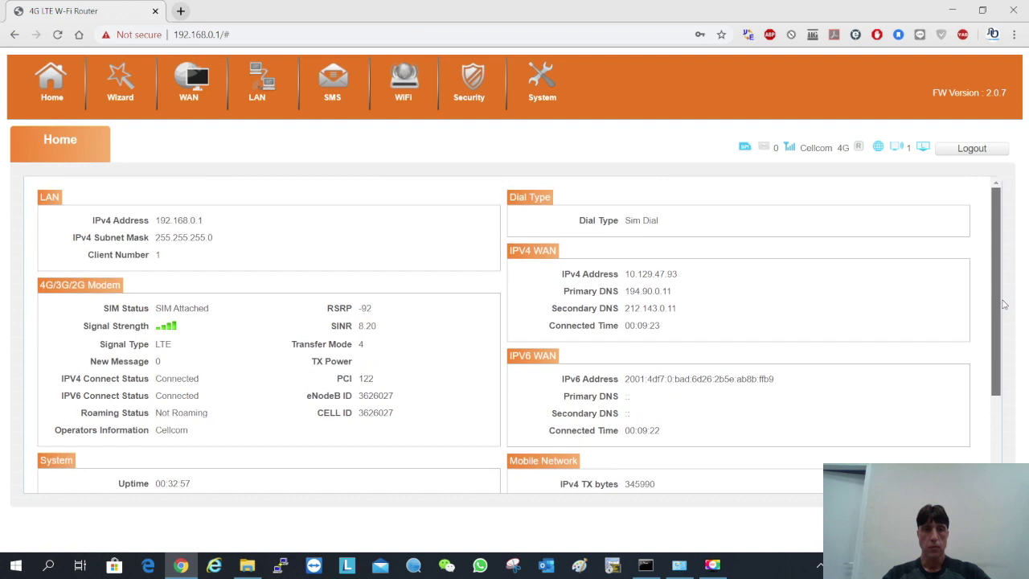